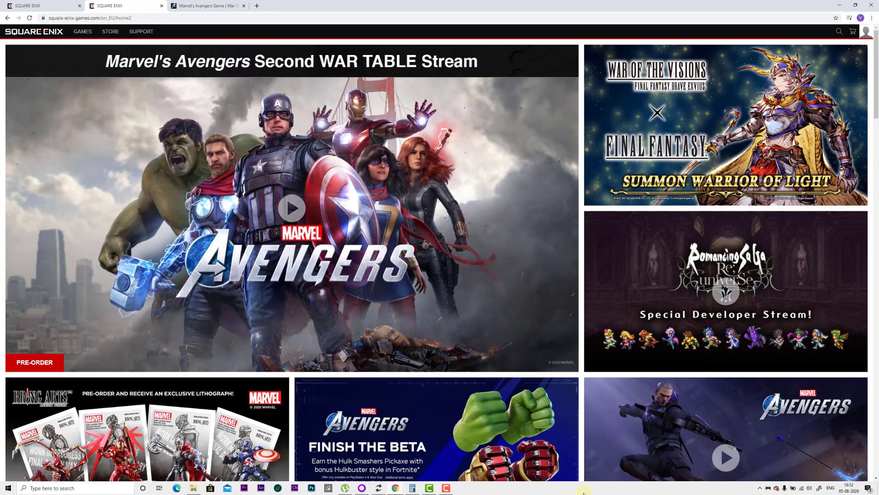
Step: Switch to the Gmail window showing the Marvel's Avengers Beta Access Code email
key(alt+Tab)
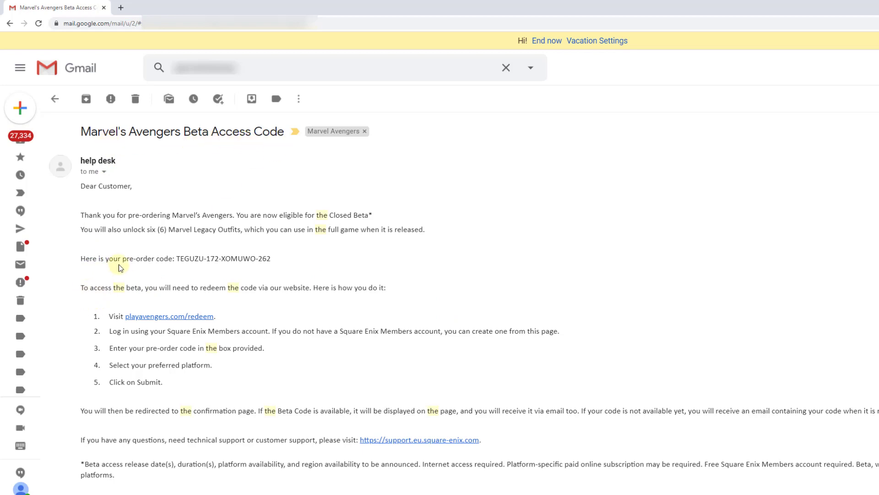
Step: Highlight the pre-order code, the redemption-steps intro and the Square Enix Members account requirement in the email
drag(178, 260, 285, 275)
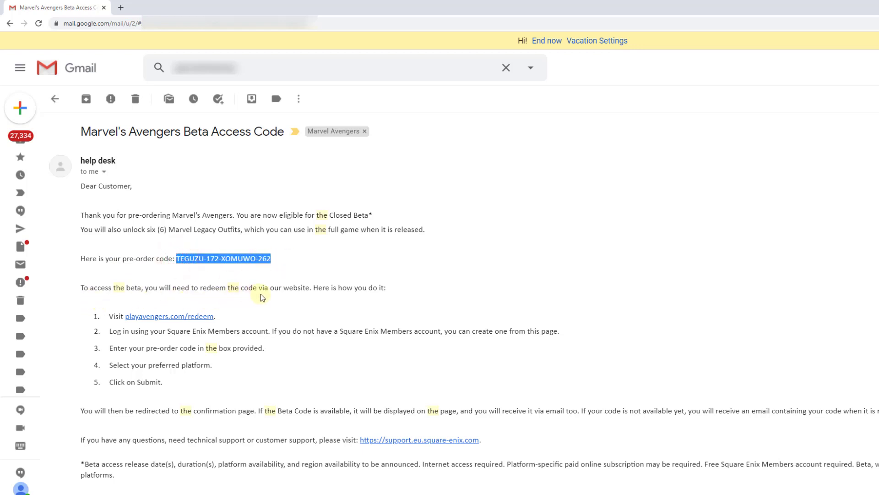
drag(319, 287, 384, 287)
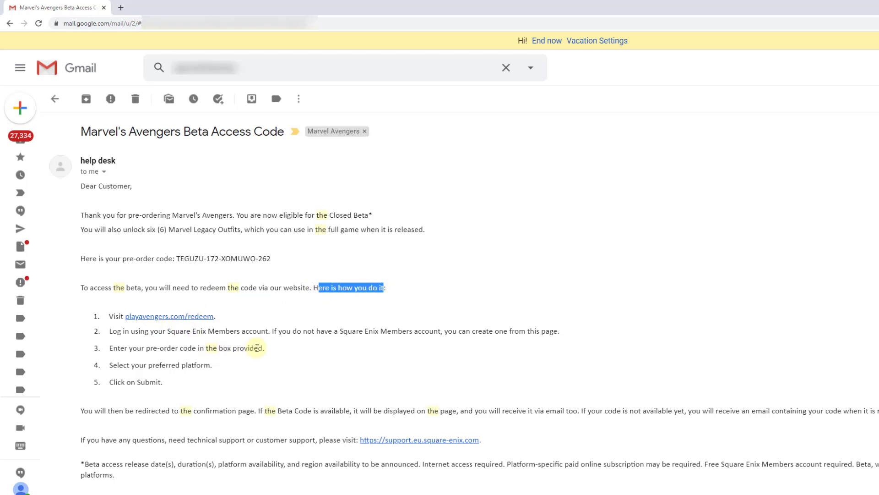
drag(167, 330, 272, 330)
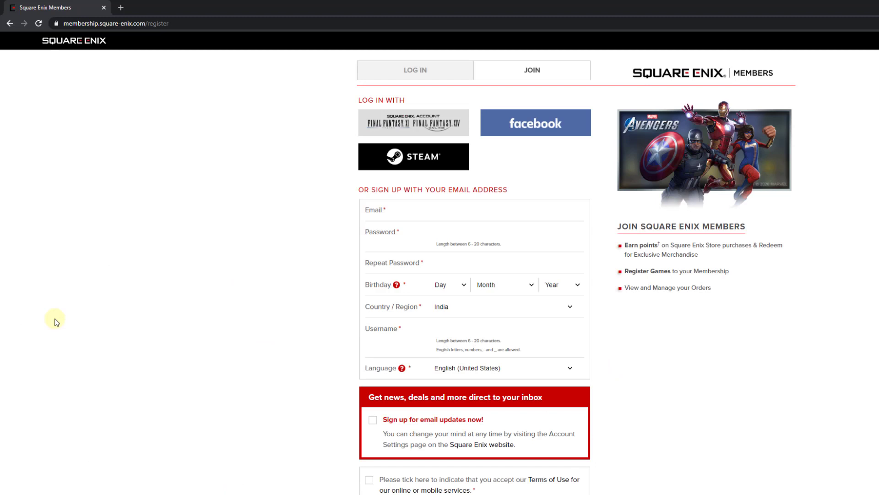
Step: Log in to Square Enix Members with the pasted account password to reach the Avengers code box
click(177, 23)
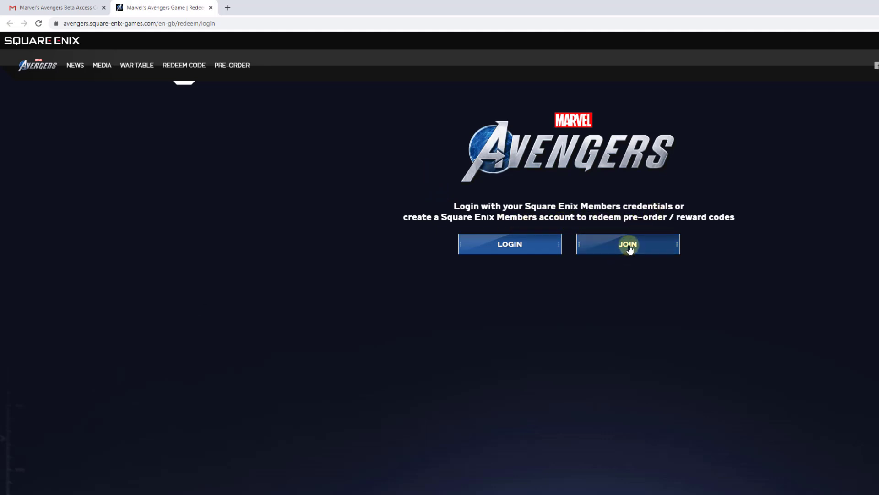
click(523, 251)
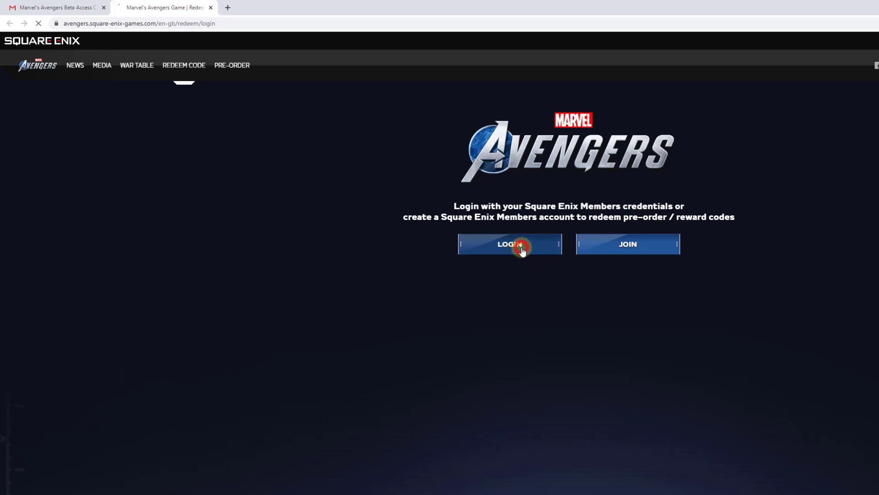
click(492, 231)
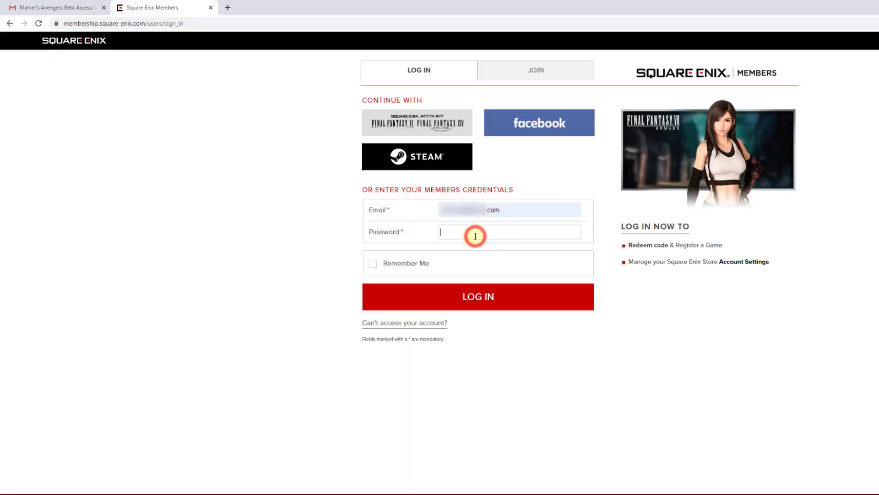
key(ctrl+v)
click(470, 298)
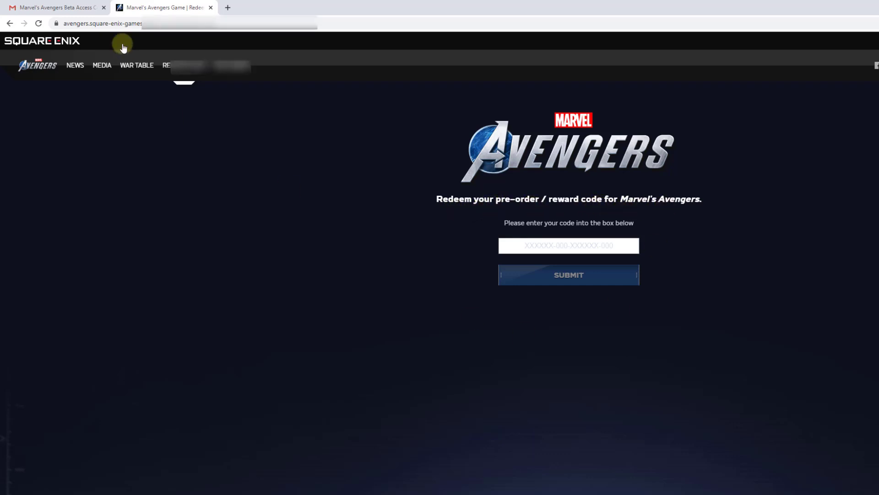
Step: Copy the pre-order code from the Gmail email and paste it into the Avengers redeem box
click(70, 7)
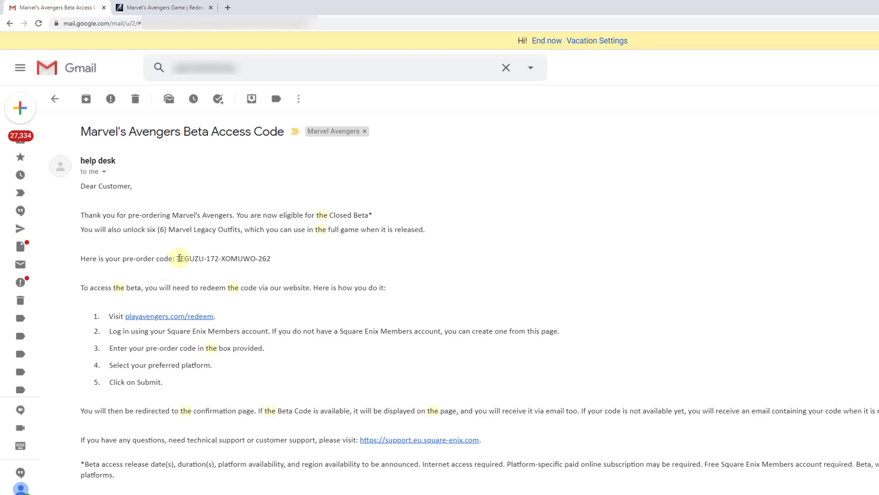
drag(177, 257, 271, 259)
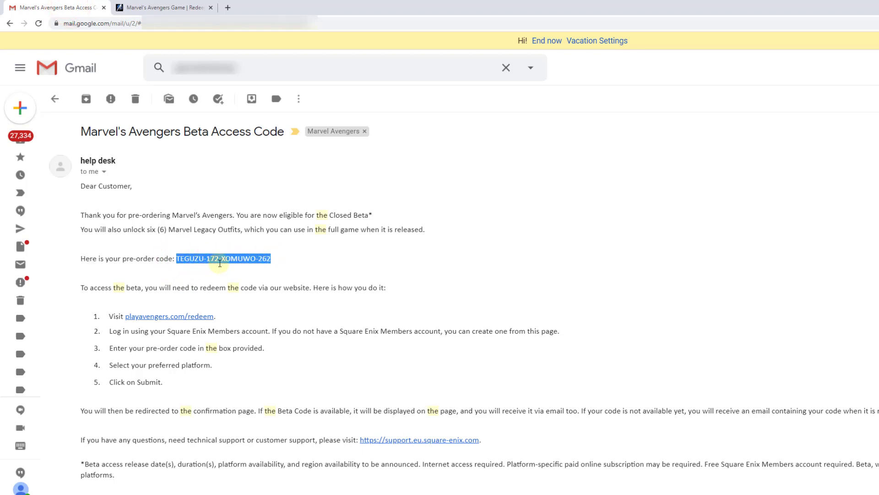
right_click(231, 257)
click(251, 261)
click(183, 4)
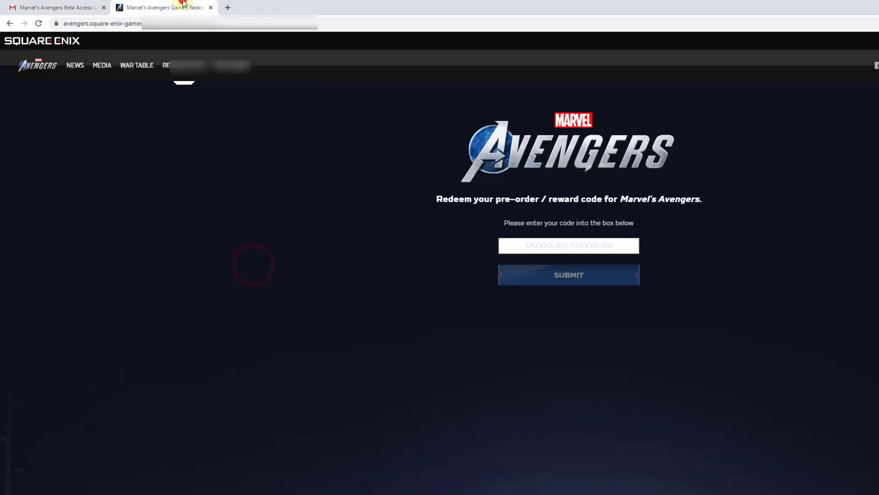
click(382, 199)
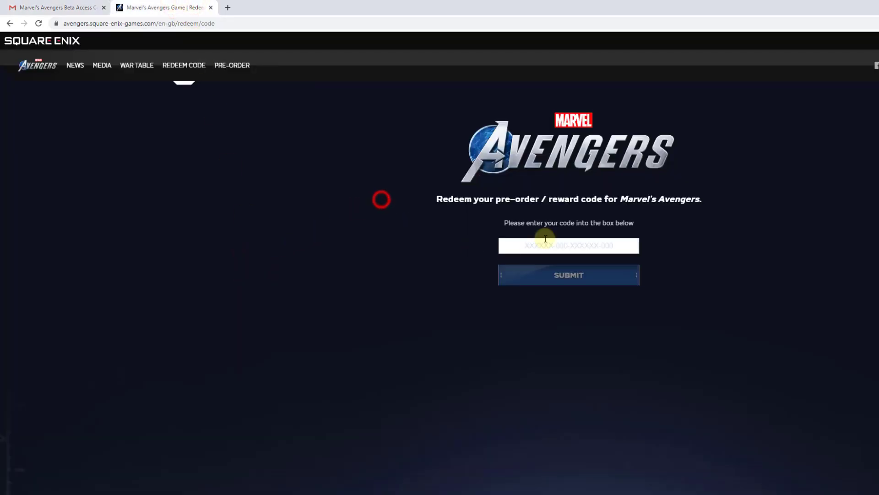
right_click(536, 242)
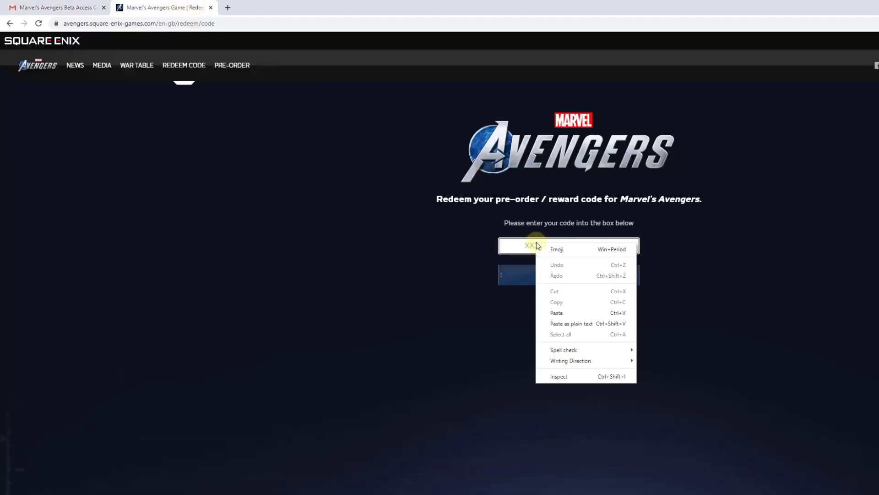
click(561, 313)
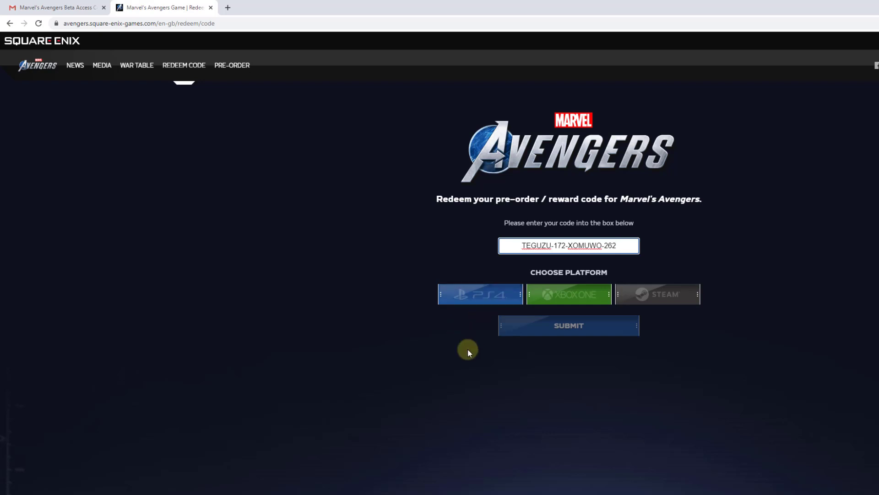
Step: Redeem the pre-order code for PS4, then expand the PlayStation 4 and website redemption instructions
click(478, 299)
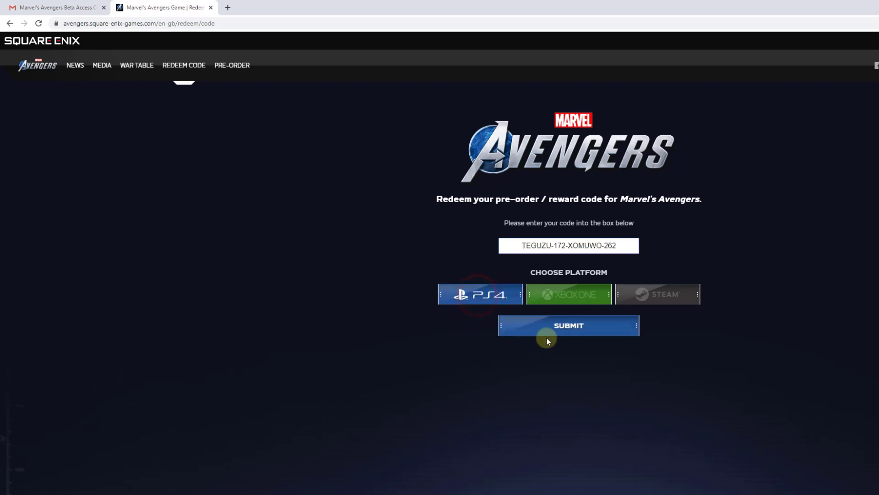
click(578, 328)
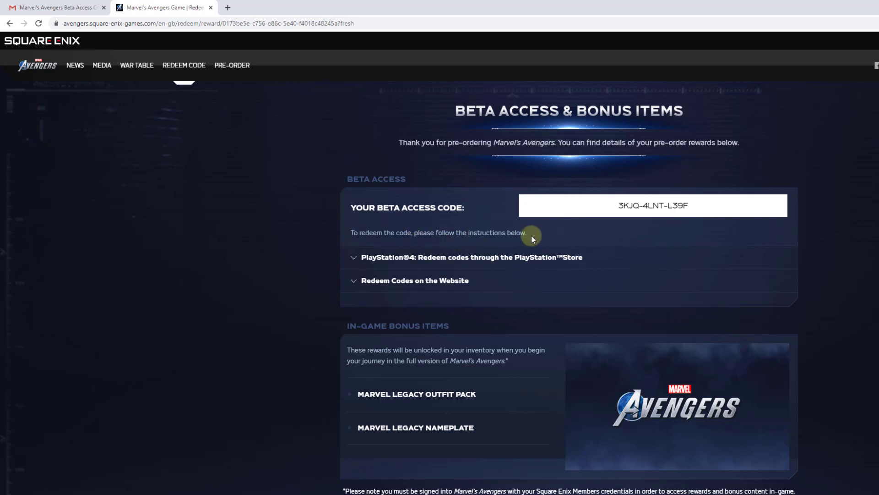
click(353, 256)
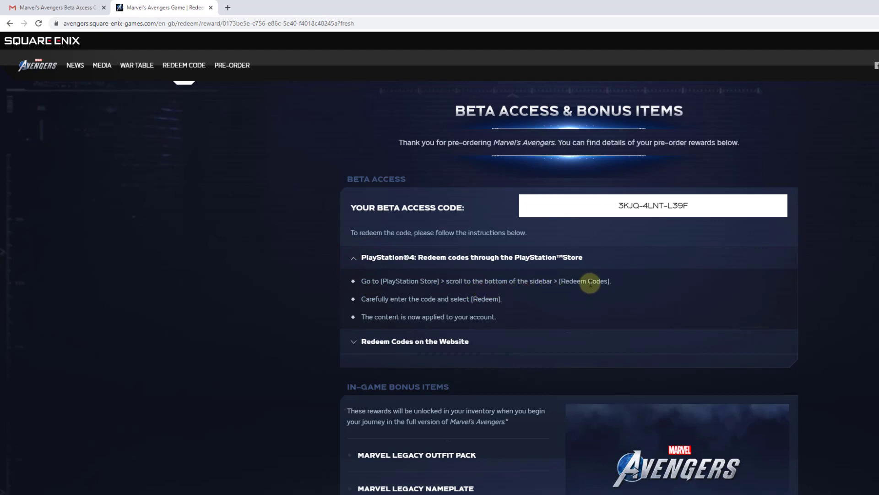
click(412, 341)
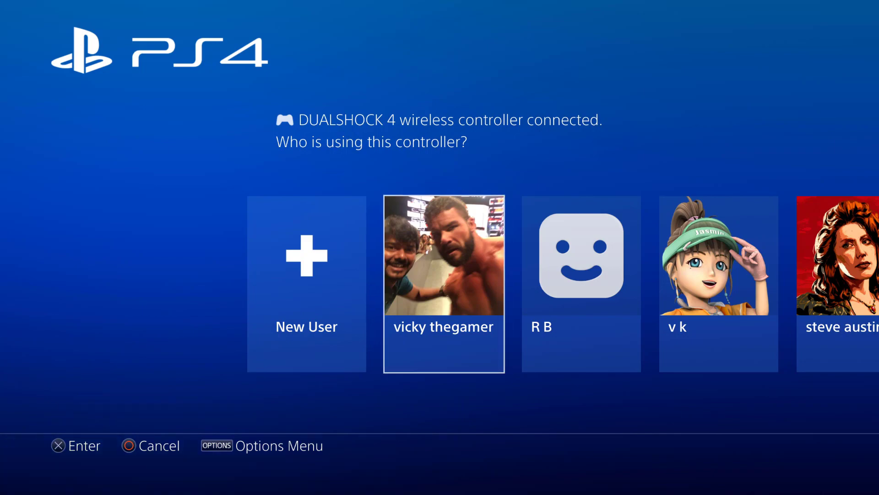
Step: Sign in on the PS4, open the PlayStation Store's Redeem Codes voucher screen, then return to the browser
key(Return)
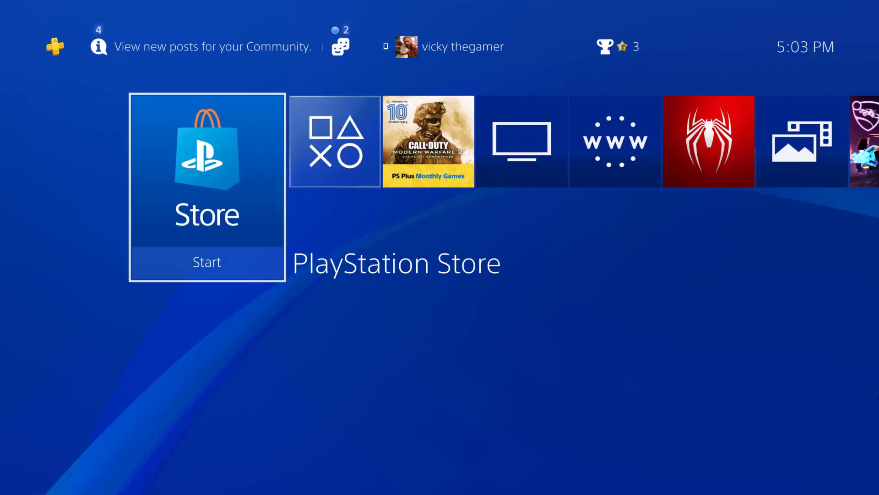
key(Return)
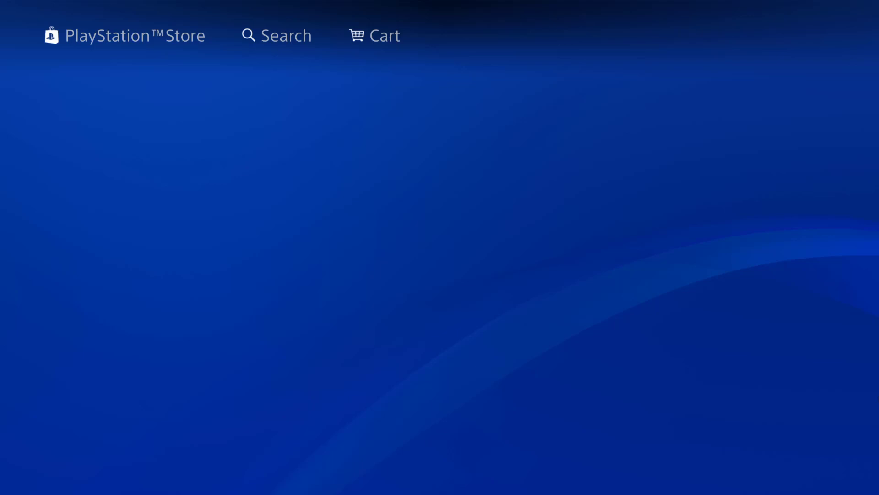
key(Down)
key(Down)
key(Down)
key(Down)
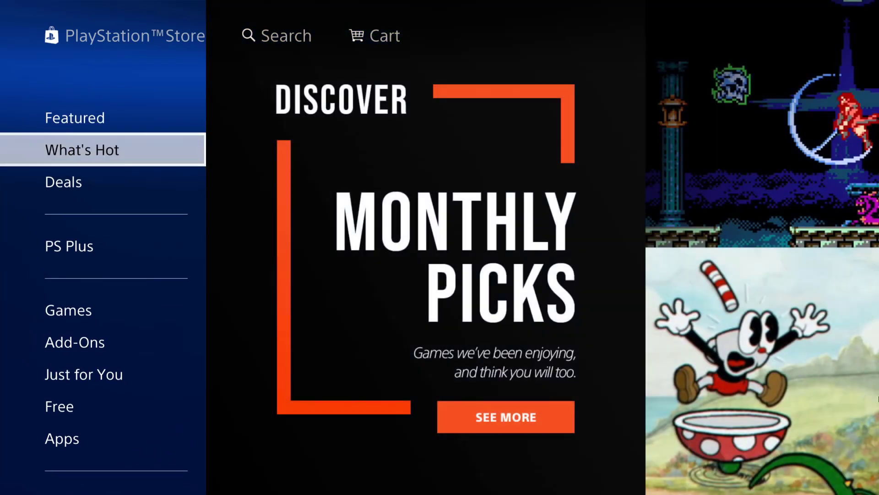
key(Down)
key(Down)
key(Down)
key(Down)
key(Down)
key(Down)
key(Down)
key(Down)
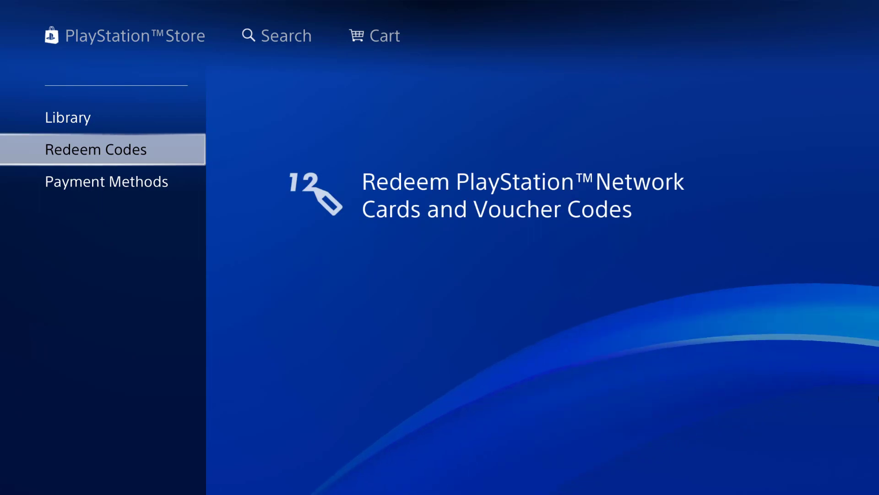
key(Return)
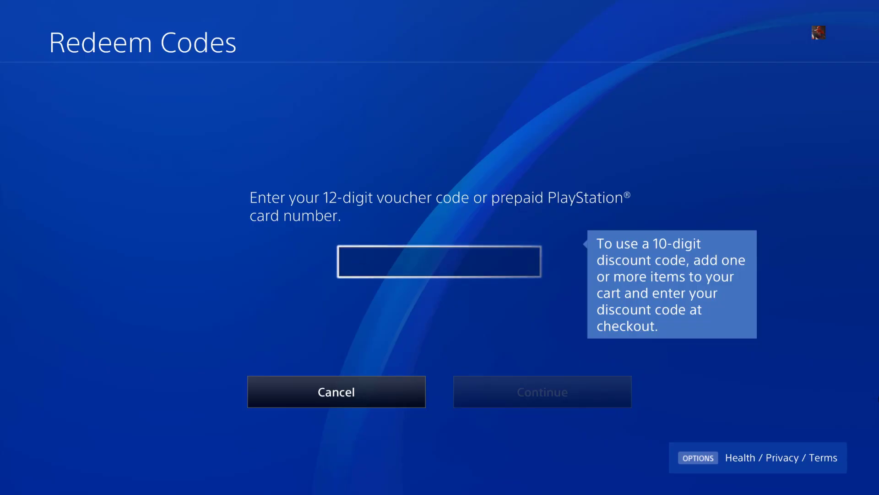
key(alt+Tab)
key(alt+Tab)
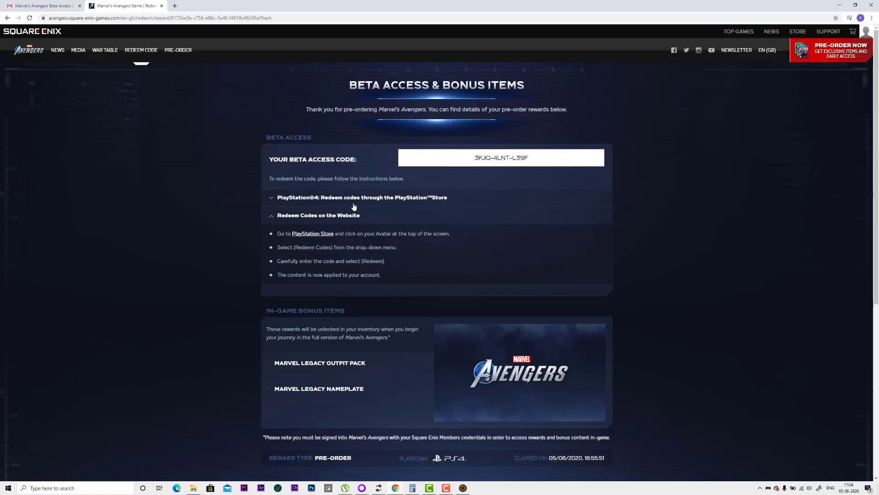
Step: Open the PlayStation website from the PS4 instructions, sign in, and go to Redeem Codes from the account menu
click(274, 198)
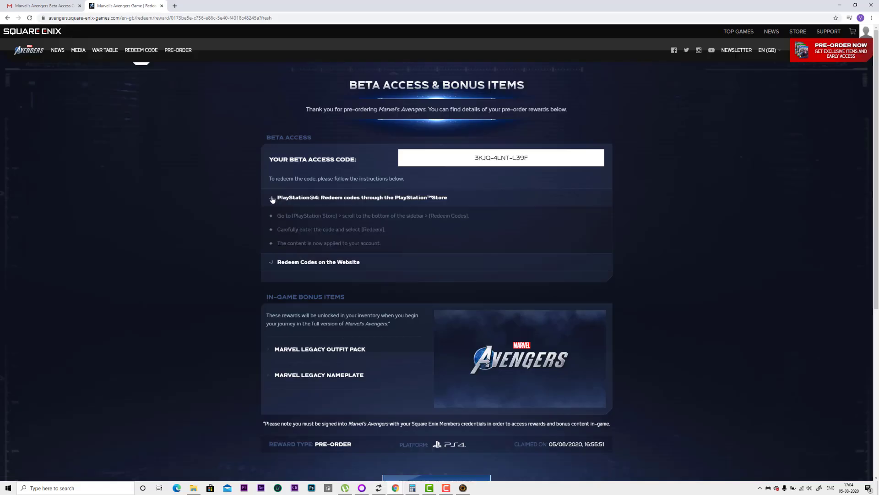
click(303, 225)
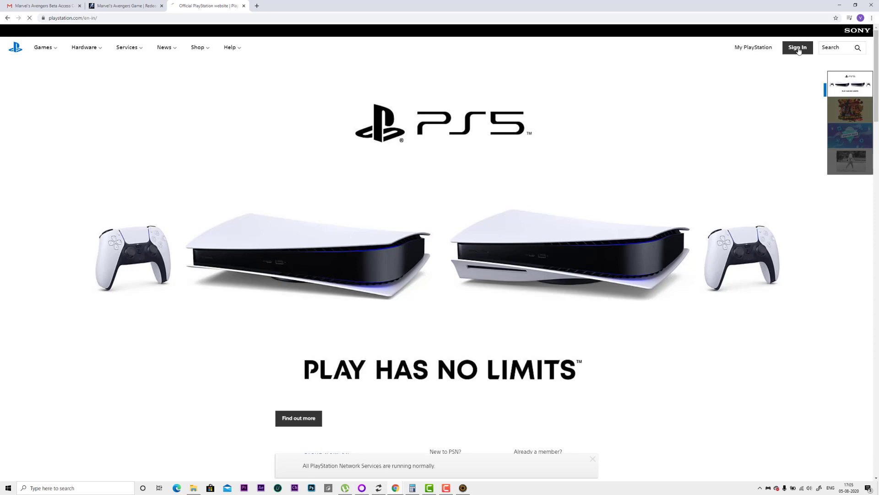
click(798, 48)
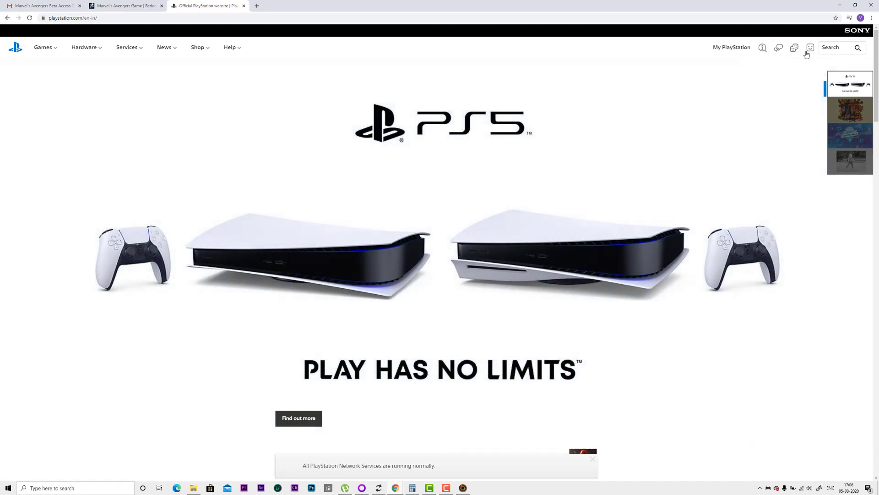
click(810, 48)
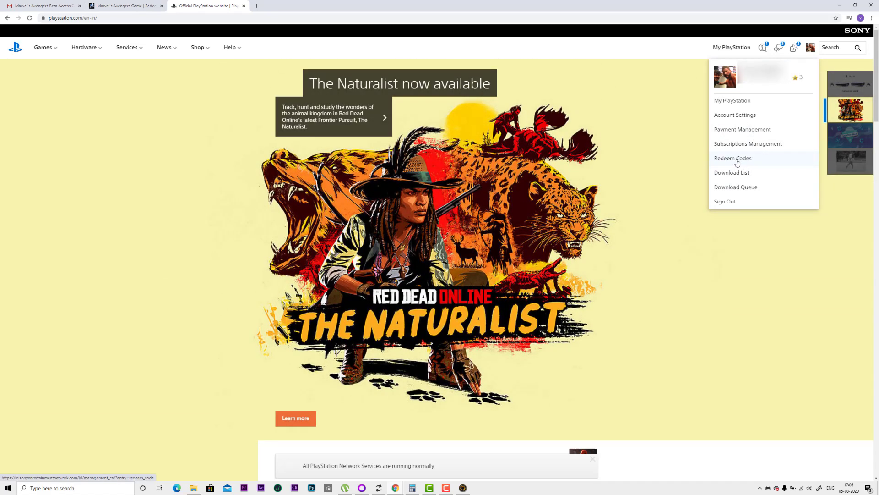
click(738, 162)
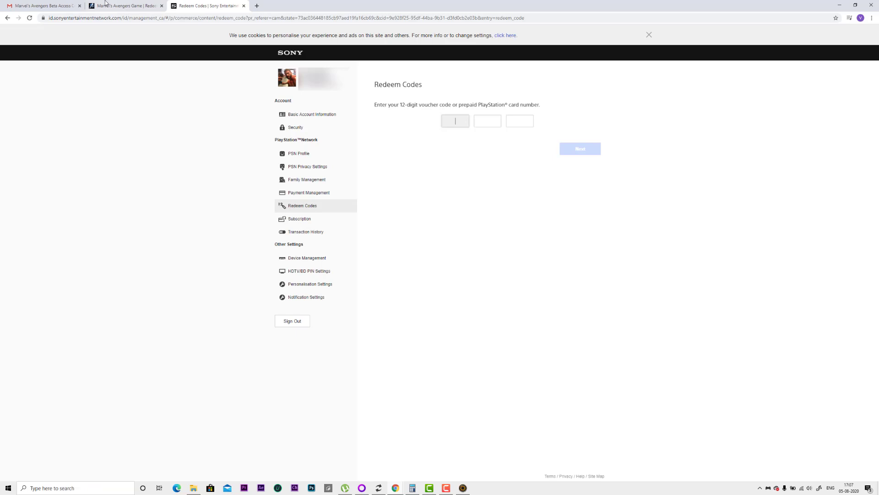
Step: Copy the beta access code from the Avengers page and paste it into the Sony redeem fields
click(130, 5)
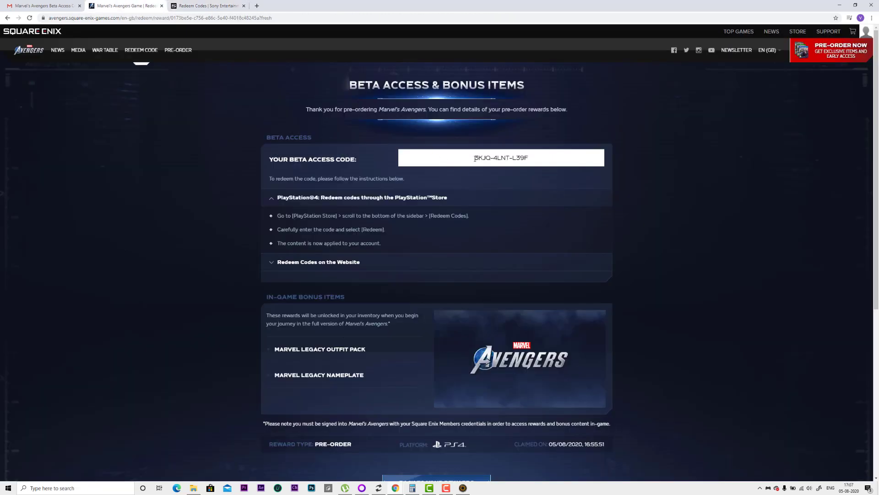
drag(475, 158, 533, 159)
key(ctrl+c)
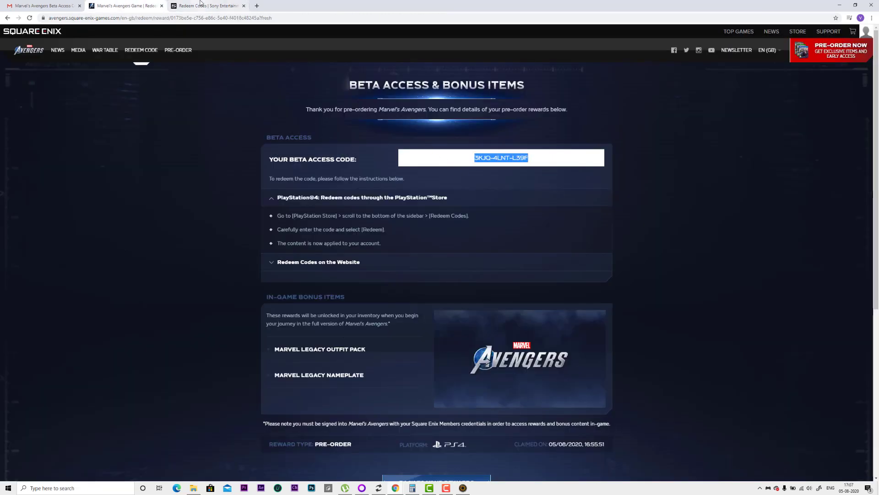
click(208, 5)
key(ctrl+v)
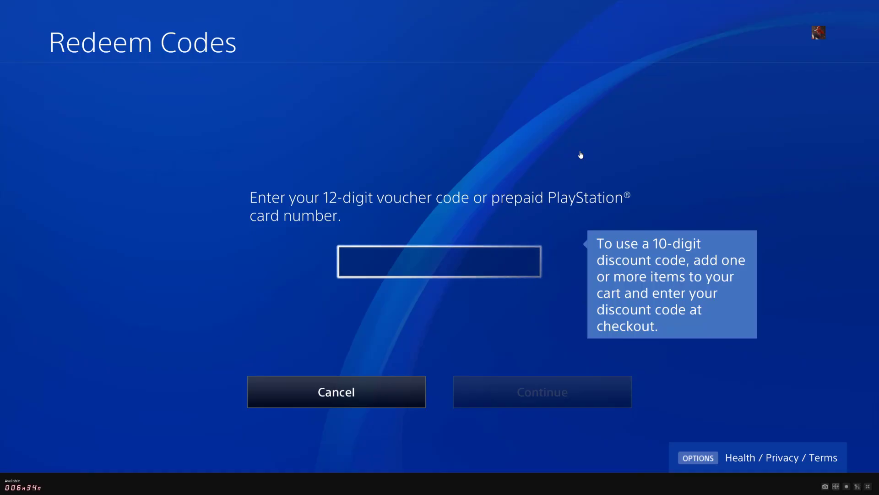
Step: Enter the 12-digit beta access code on the PS4 and confirm redeeming Marvel's Avengers BETA
click(450, 262)
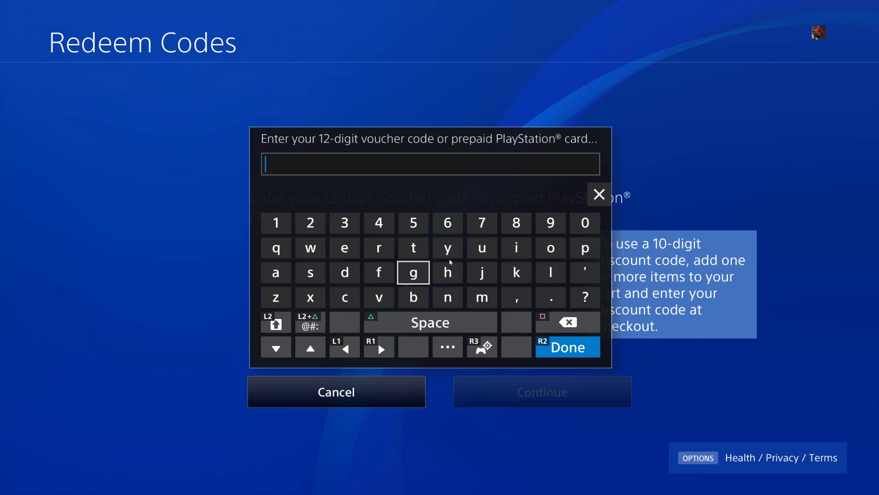
key(Return)
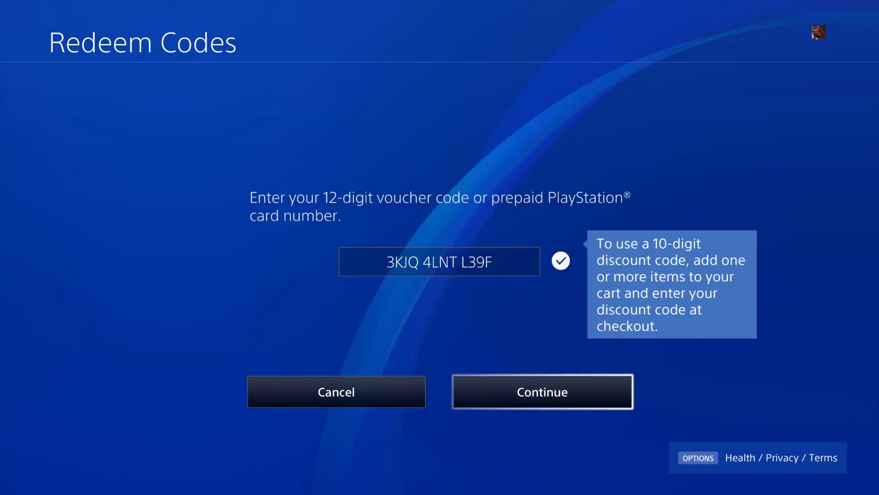
key(Return)
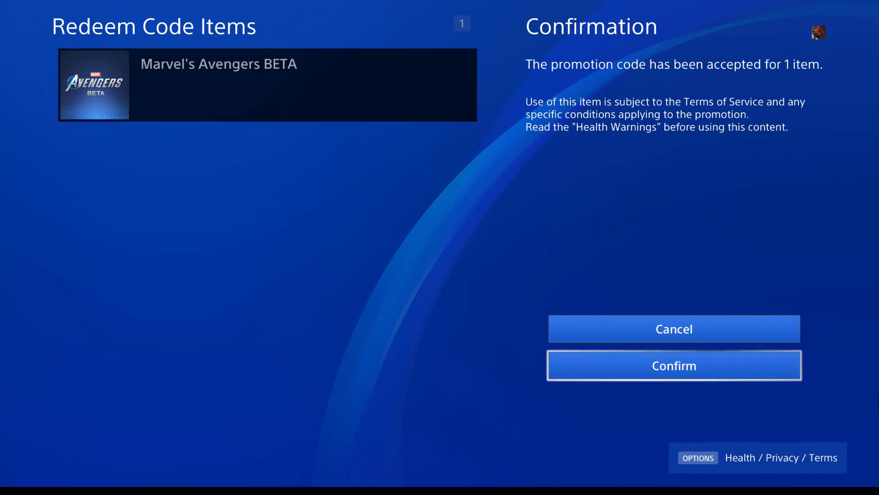
key(Return)
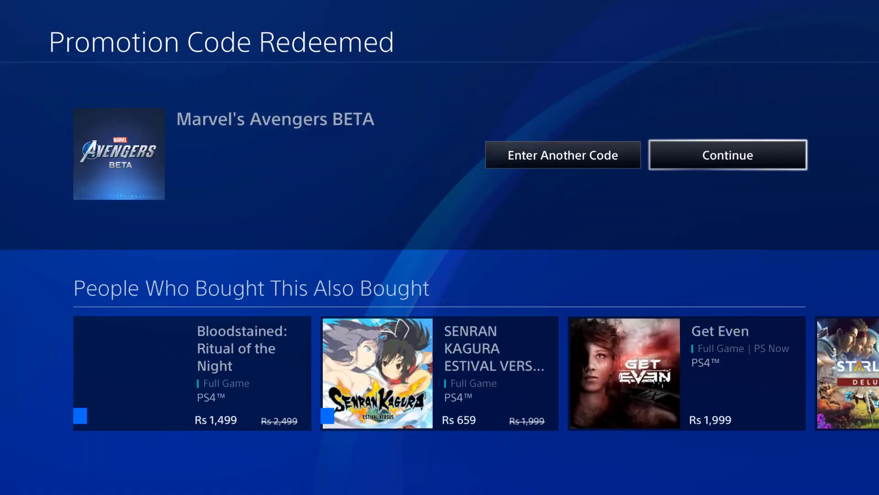
Step: Continue past Promotion Code Redeemed so the 30.4GB Marvel's Avengers Beta starts downloading
key(Left)
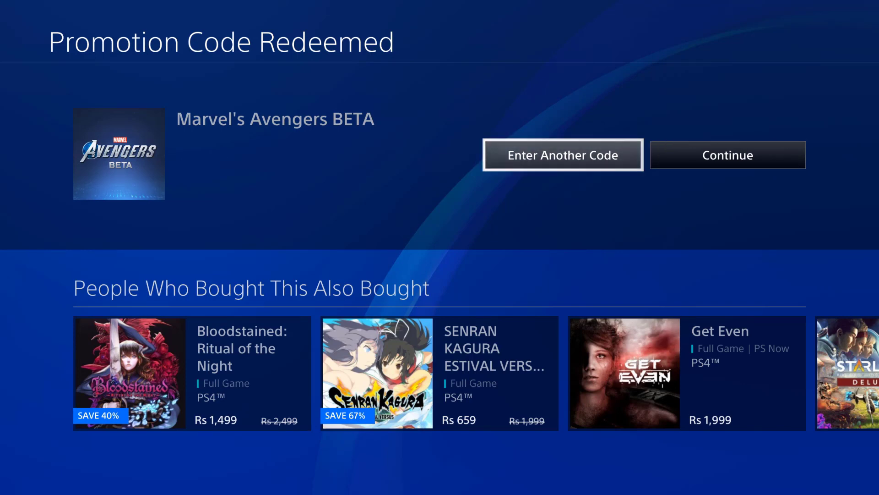
key(Right)
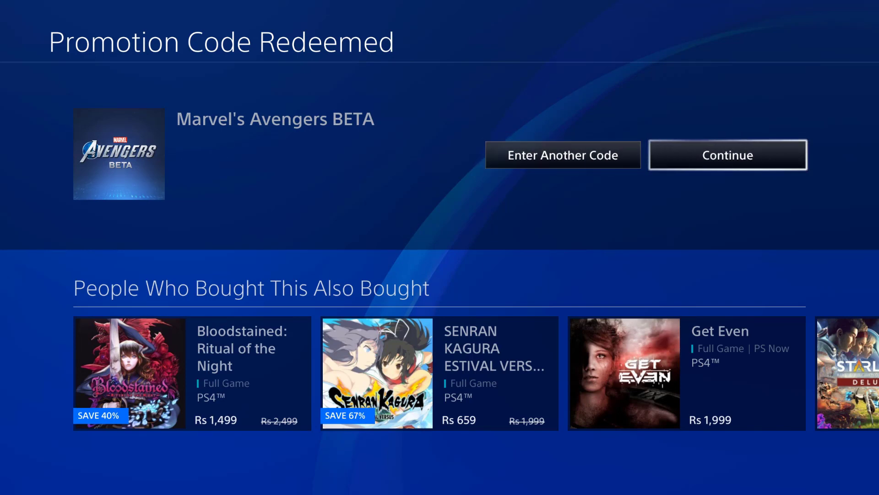
key(Left)
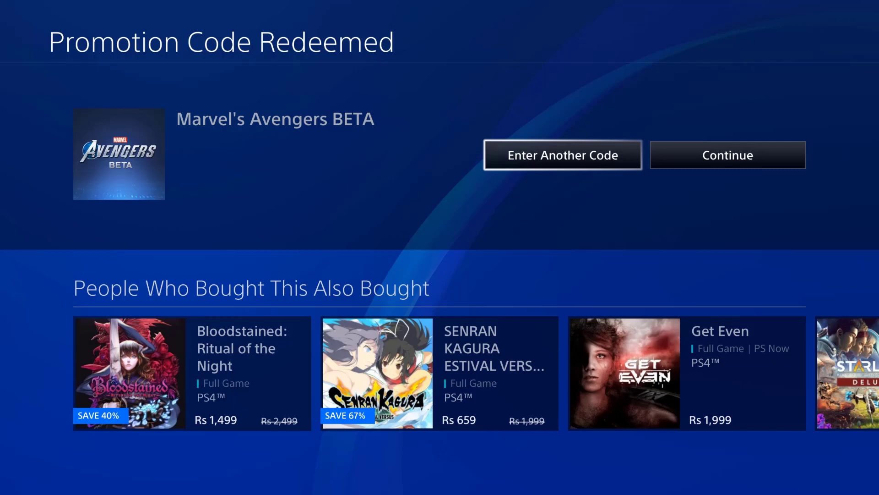
key(Right)
key(Return)
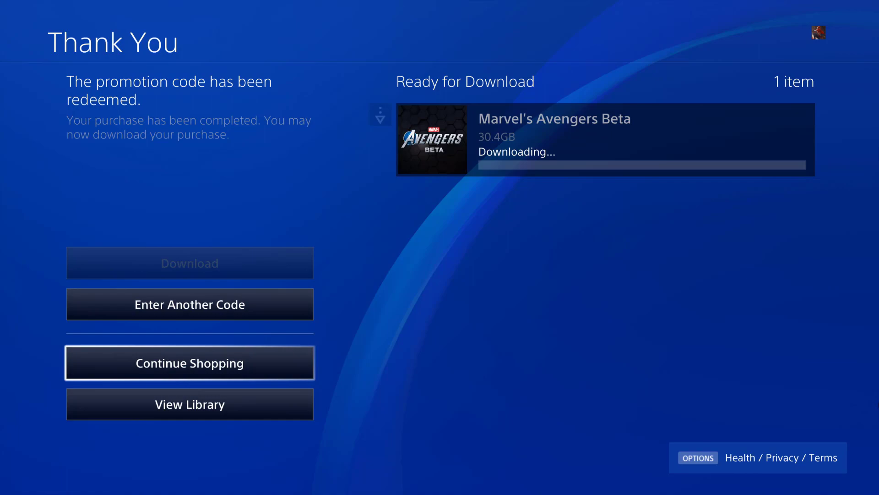
key(Up)
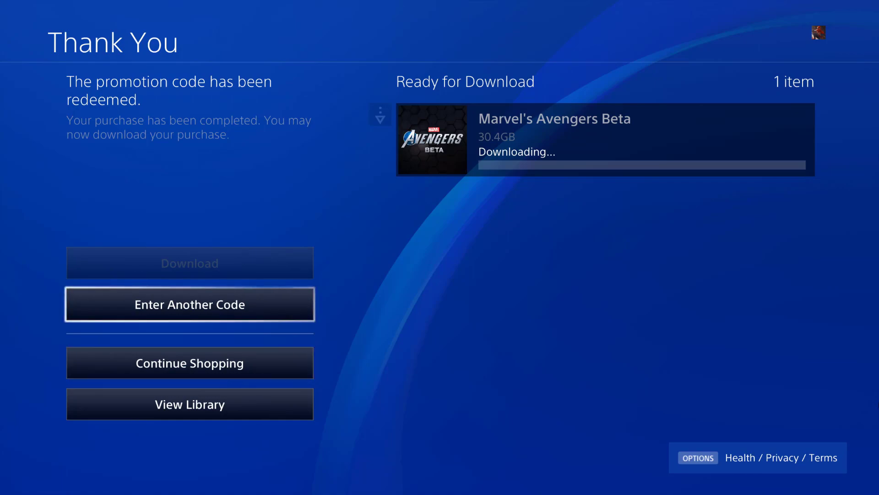
Step: Find Marvel's Avengers Beta in the PS4 library and open it to view its 26.3 GB download
key(Down)
key(Down)
key(Return)
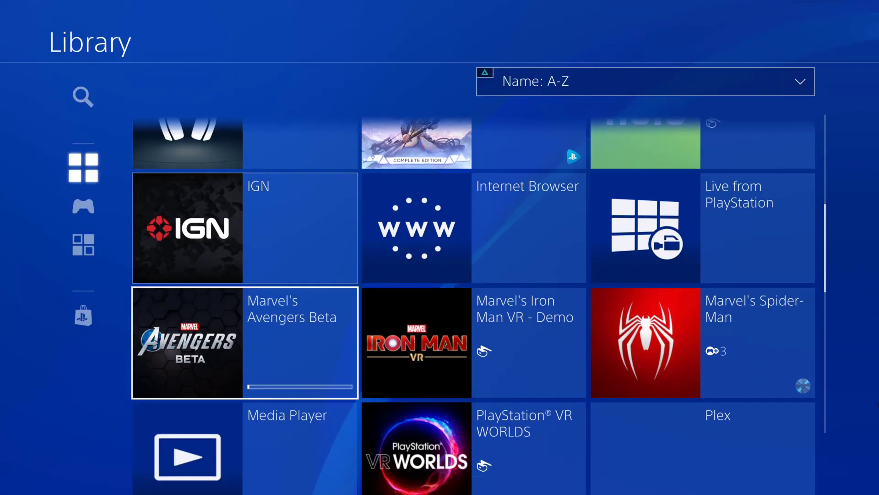
key(Down)
key(Down)
key(Down)
key(Down)
key(Down)
key(Down)
key(Down)
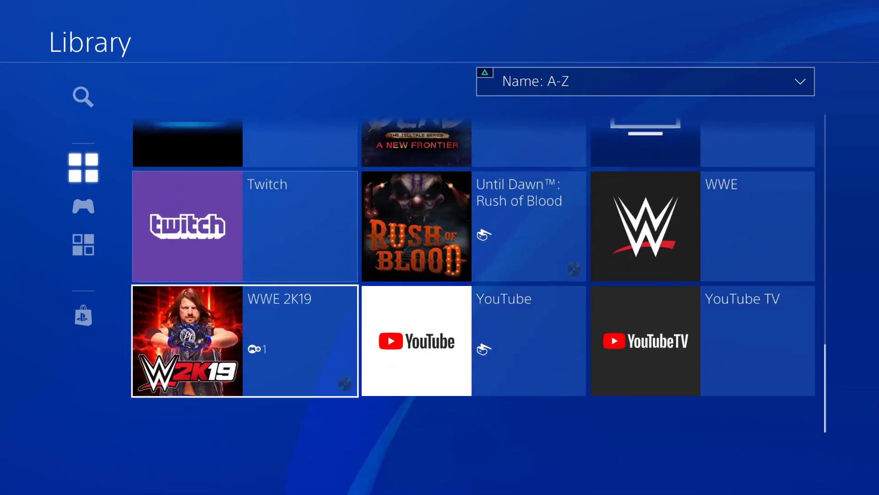
key(Up)
key(Up)
key(Up)
key(Up)
key(Up)
key(Up)
key(Up)
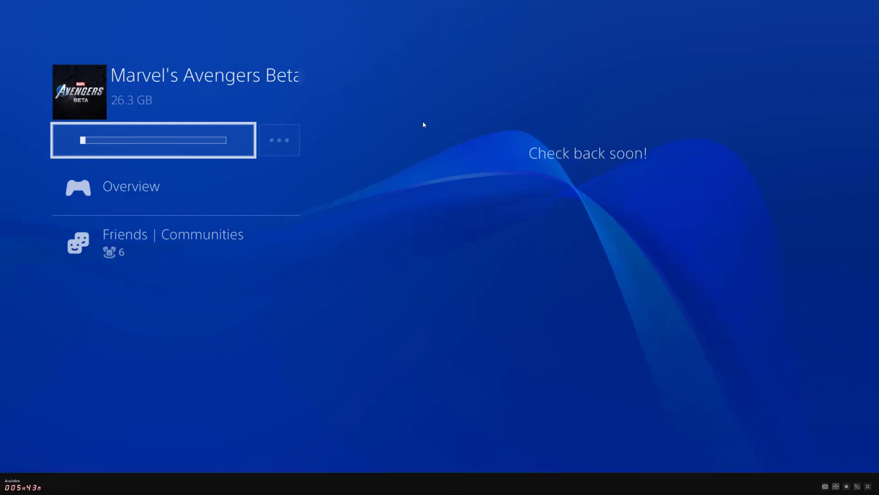
Step: Resubmit the pre-order code for PS4 on the redeem page, getting CODE ALREADY USED, then return to the PS4
key(alt+Tab)
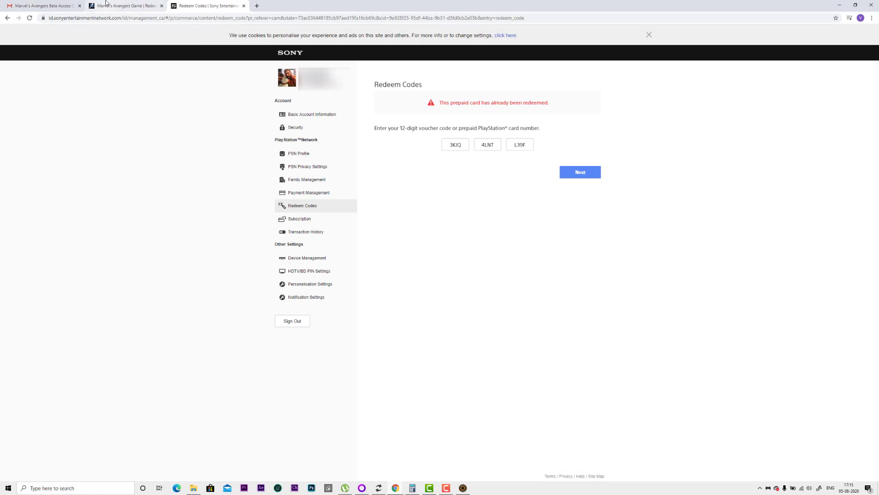
click(106, 5)
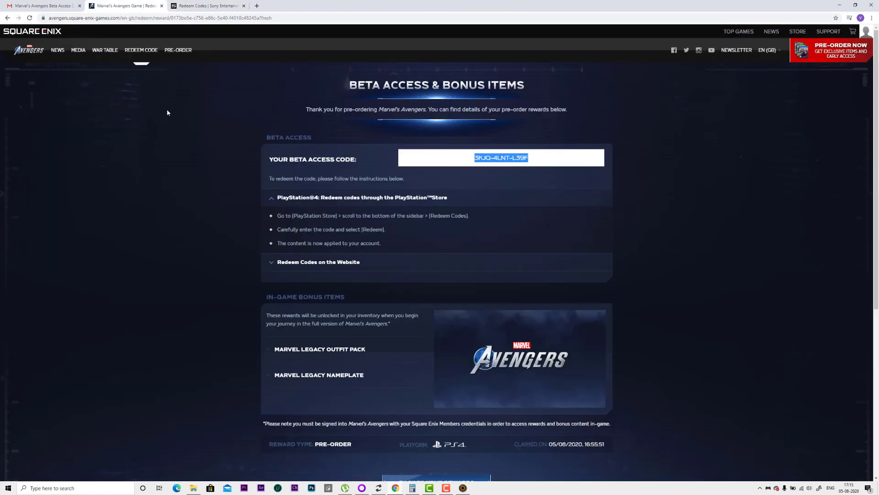
click(7, 19)
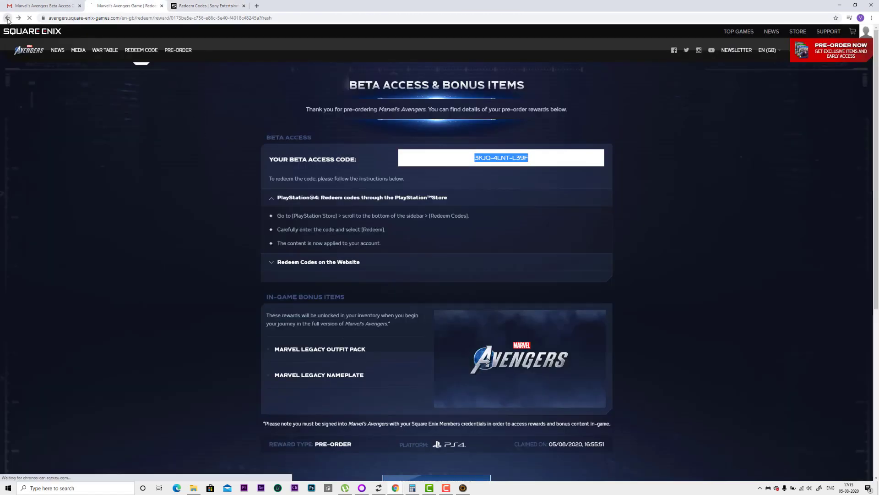
click(398, 189)
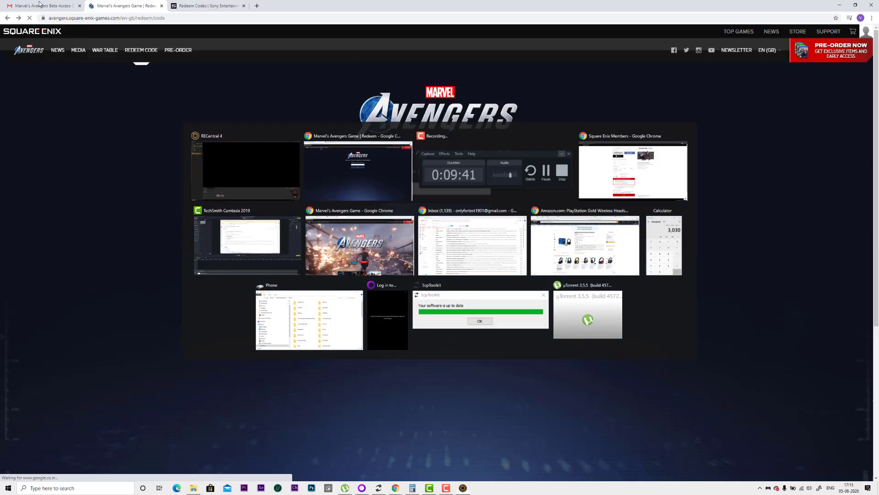
click(40, 5)
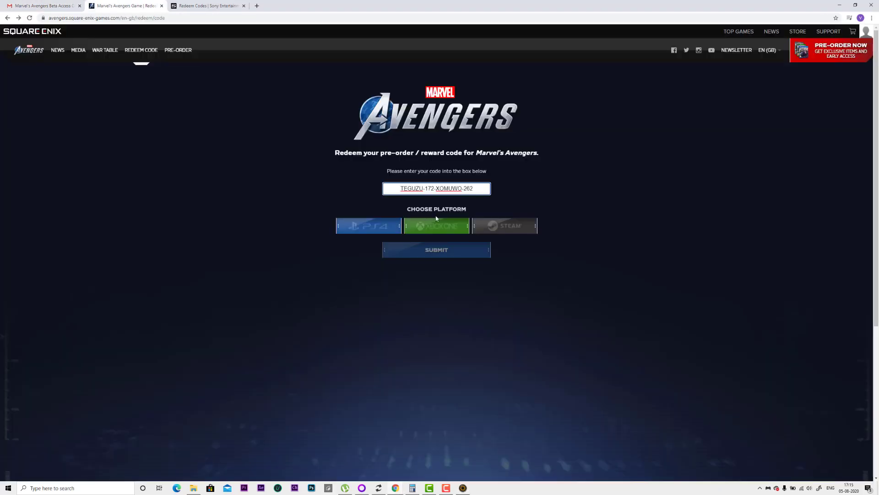
click(391, 225)
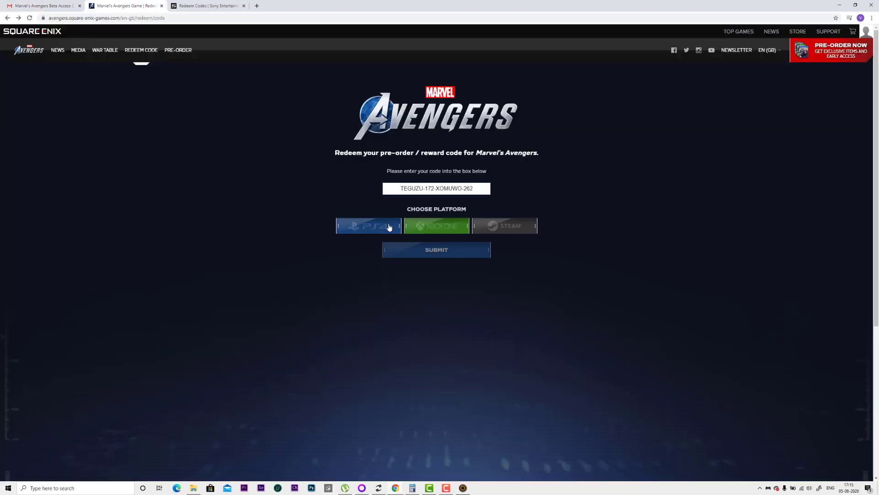
click(443, 256)
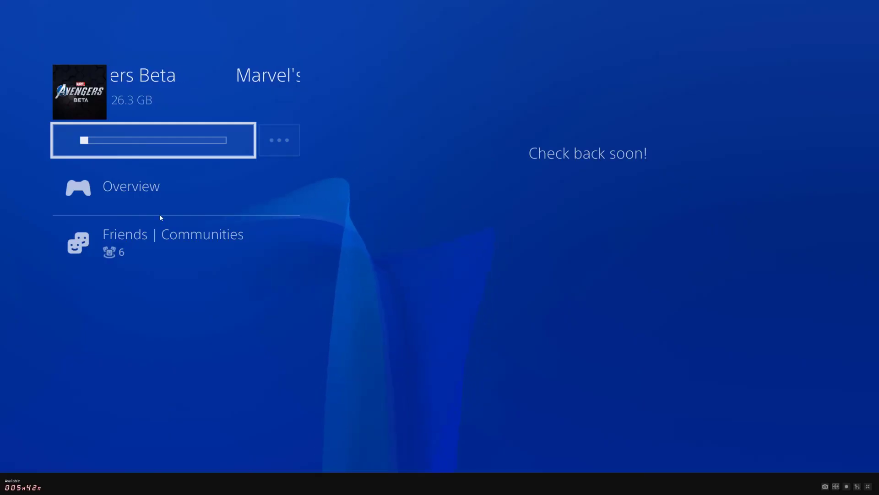
key(alt+Tab)
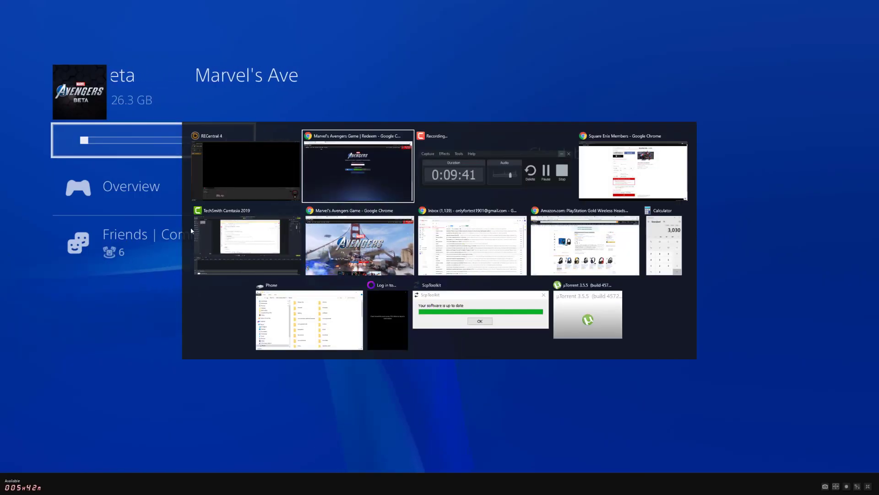